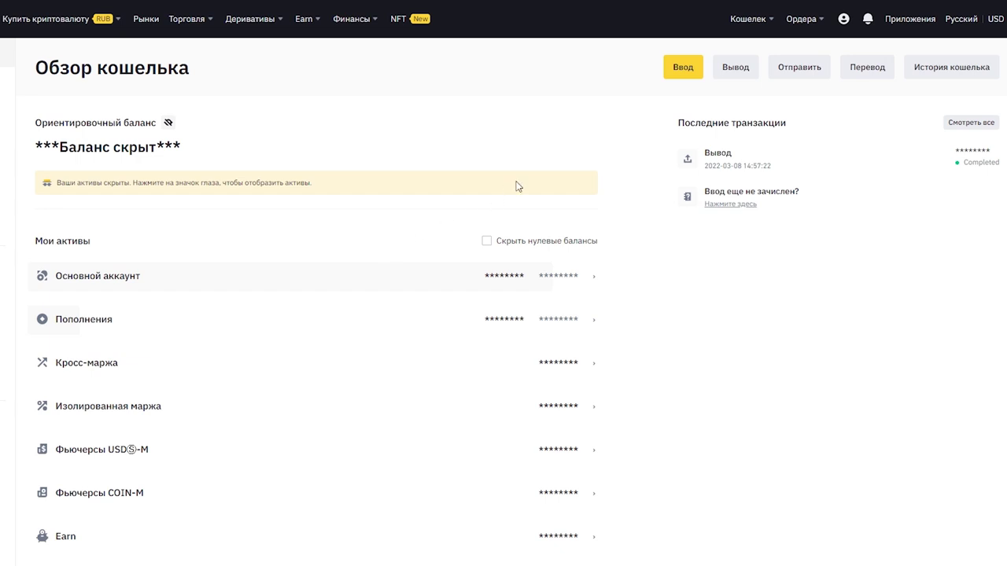
Start a cryptocurrency deposit from the wallet overview and choose USDT (TetherUS) as the coin
{"action": "left_click", "coordinate": [681, 84]}
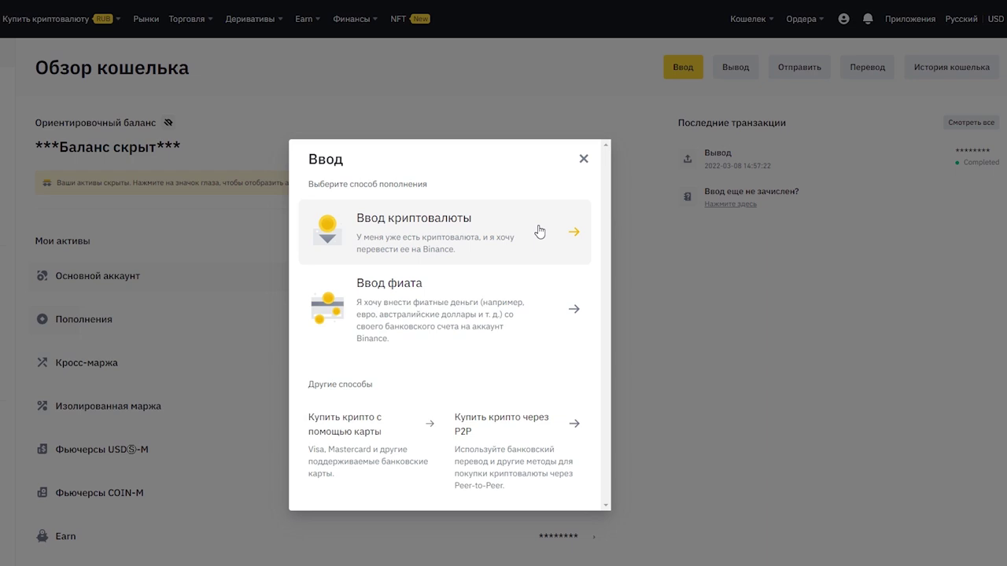
{"action": "left_click", "coordinate": [540, 232]}
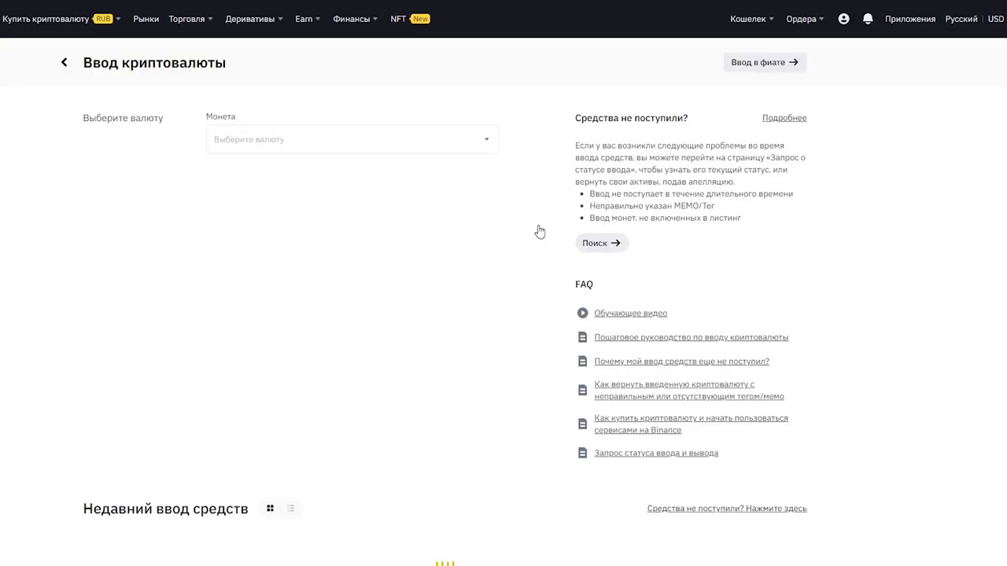
{"action": "left_click", "coordinate": [488, 142]}
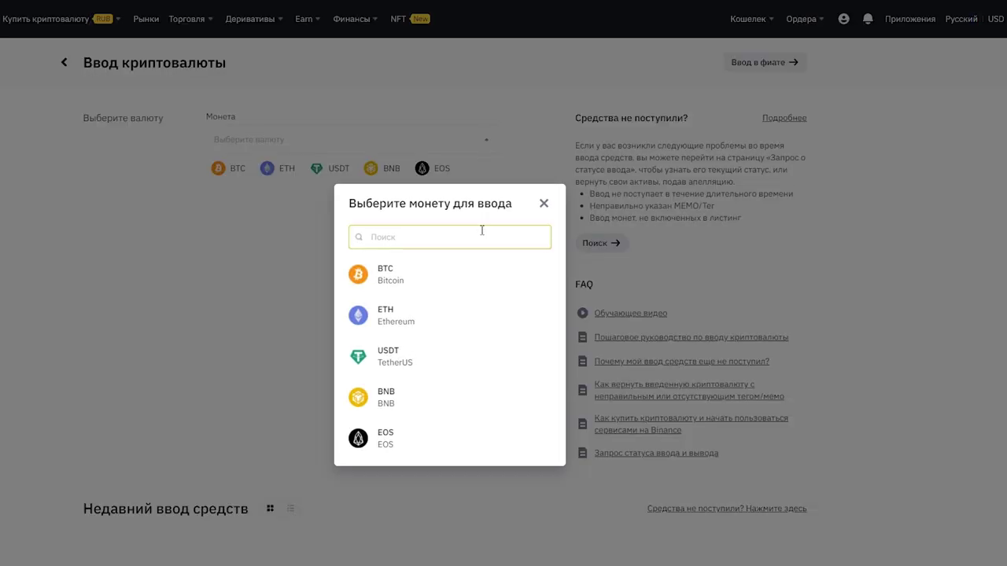
{"action": "type", "text": "usdt"}
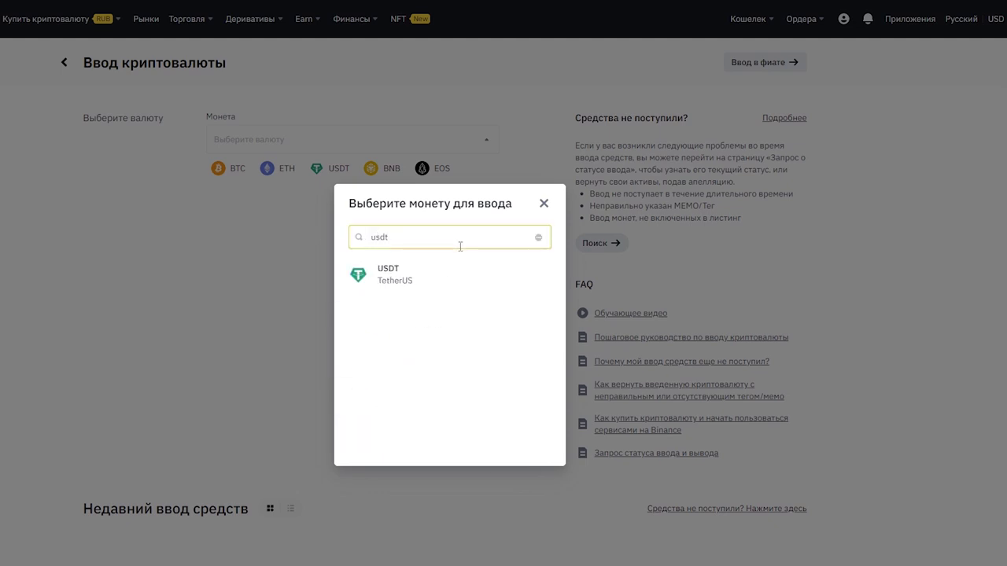
{"action": "left_click", "coordinate": [458, 279]}
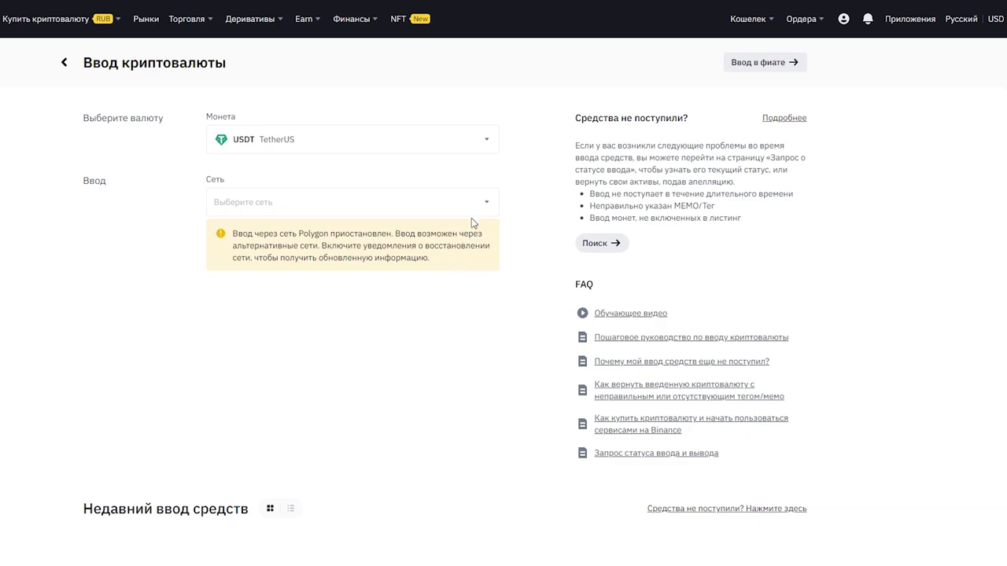
Choose TRX Tron (TRC20) as the network for the USDT deposit
{"action": "left_click", "coordinate": [490, 203]}
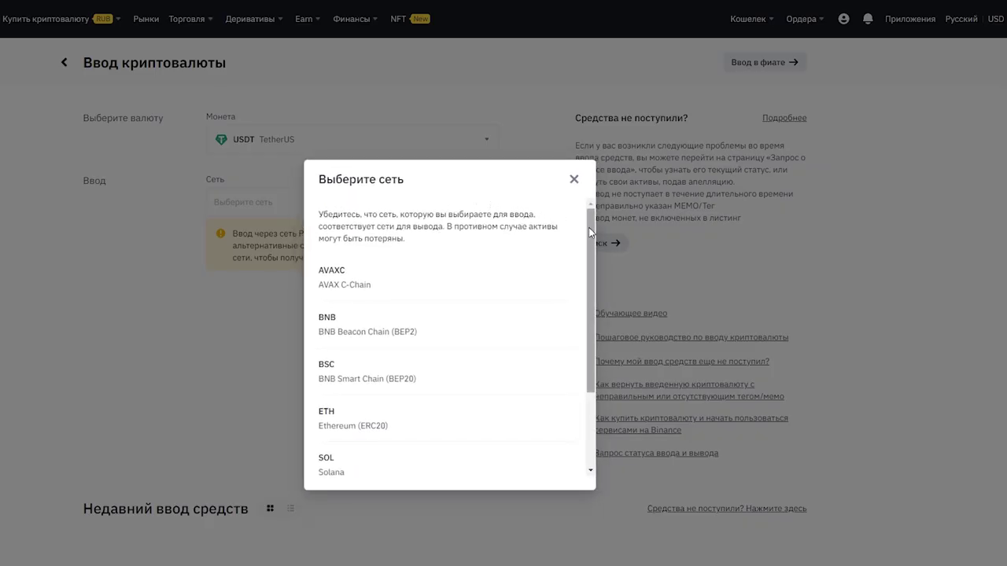
{"action": "left_click_drag", "start_coordinate": [591, 232], "coordinate": [590, 321]}
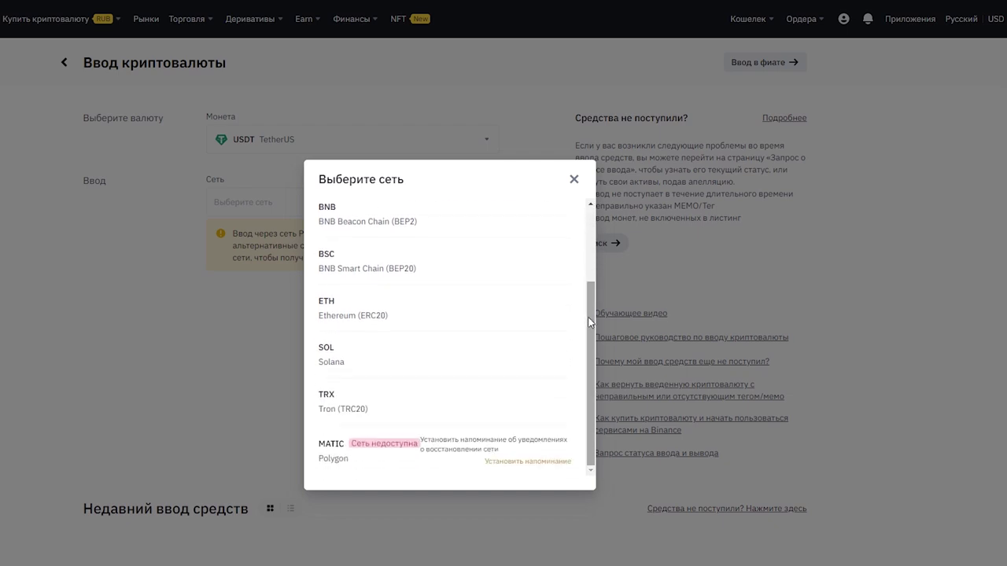
{"action": "left_click", "coordinate": [497, 412]}
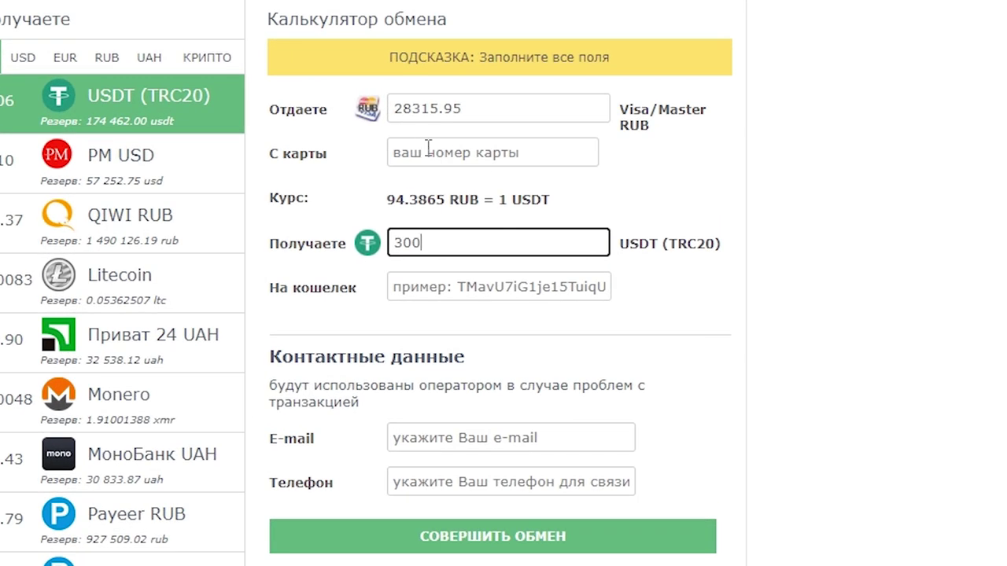
In the exchange site's calculator, enter the paying card's number and paste the receiving USDT (TRC20) wallet address
{"action": "left_click", "coordinate": [428, 149]}
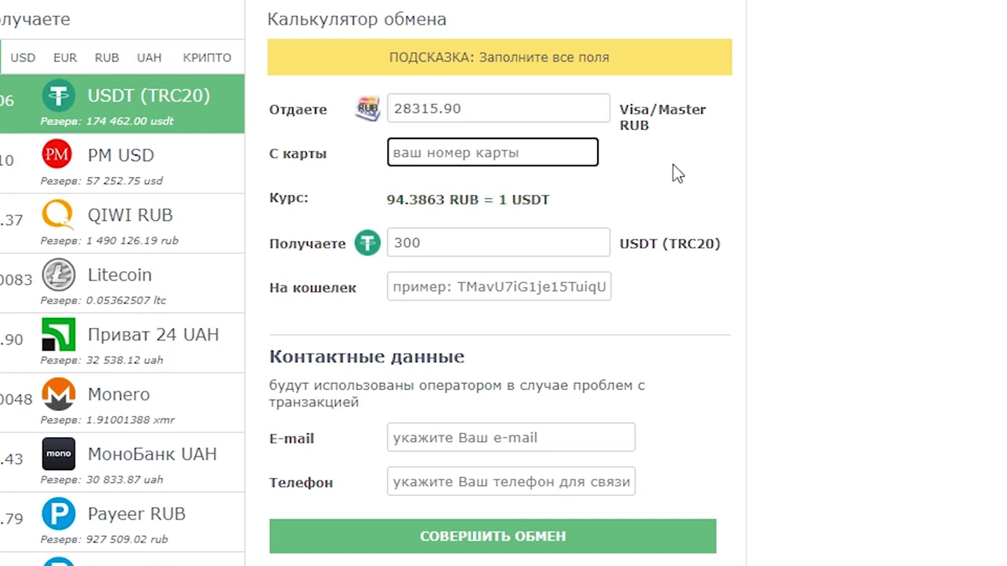
{"action": "type", "text": "1234567812345678"}
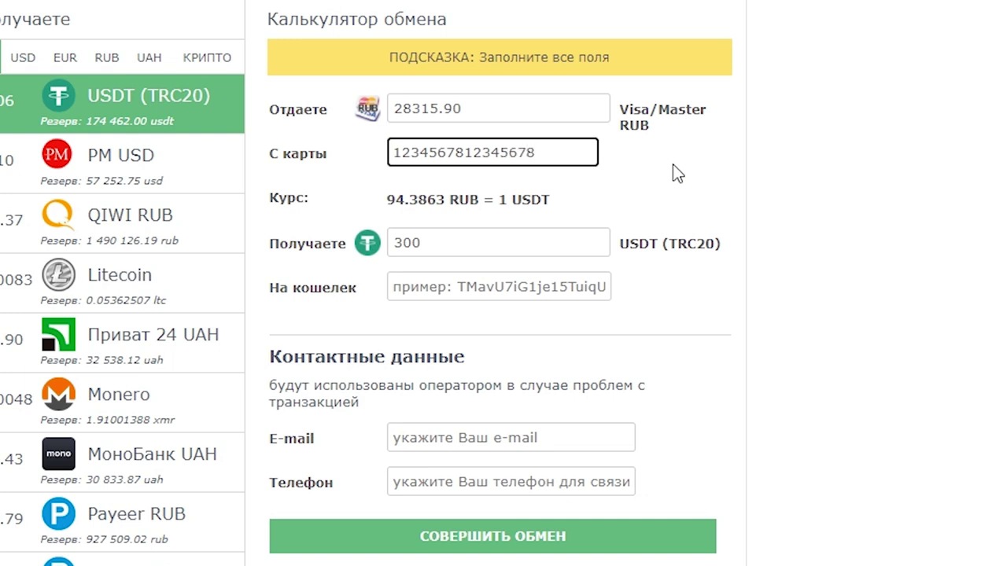
{"action": "left_click", "coordinate": [577, 289]}
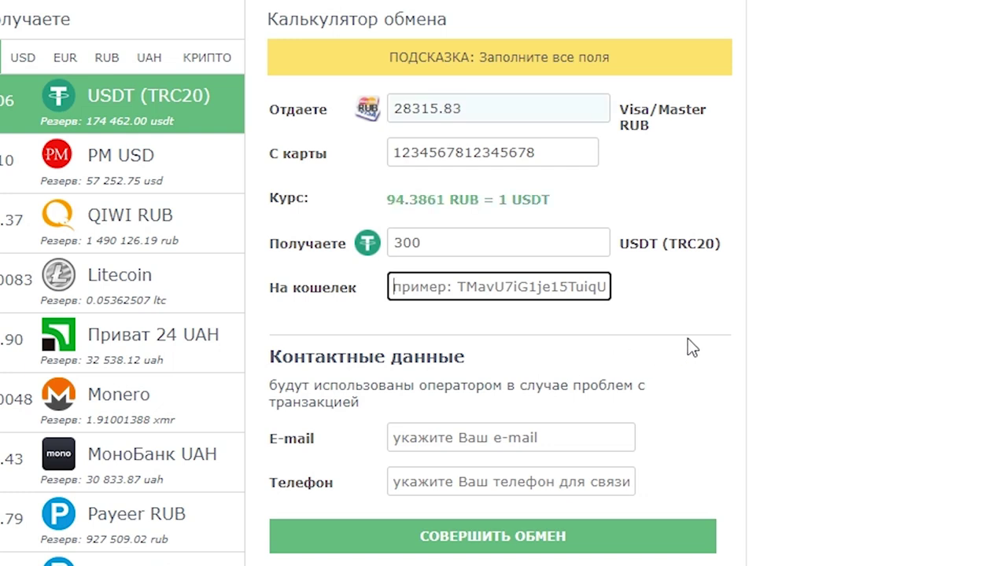
{"action": "key", "text": "ctrl+v"}
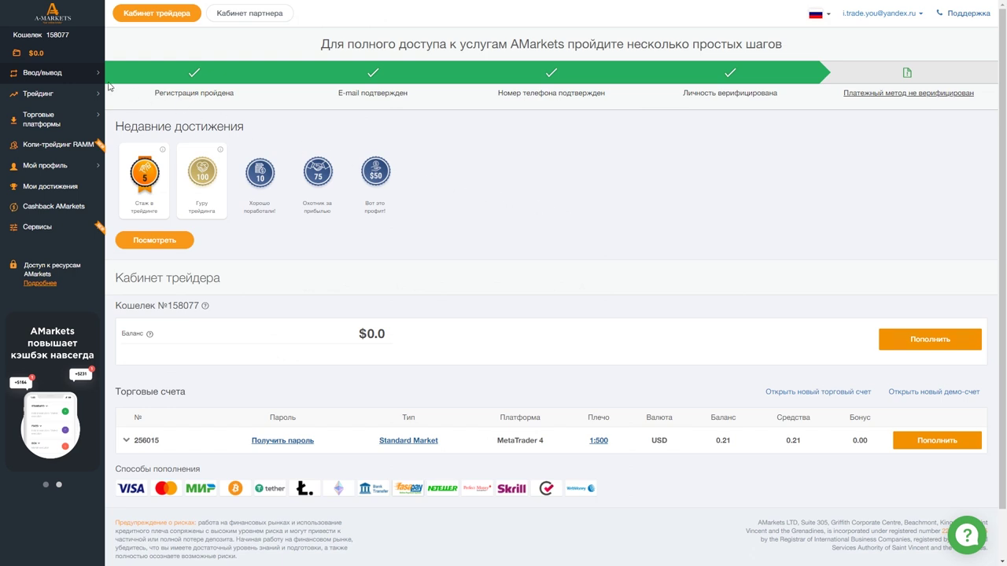
In the AMarkets trader cabinet, open the account top-up form and choose the wallet as the account to fund
{"action": "left_click", "coordinate": [79, 76]}
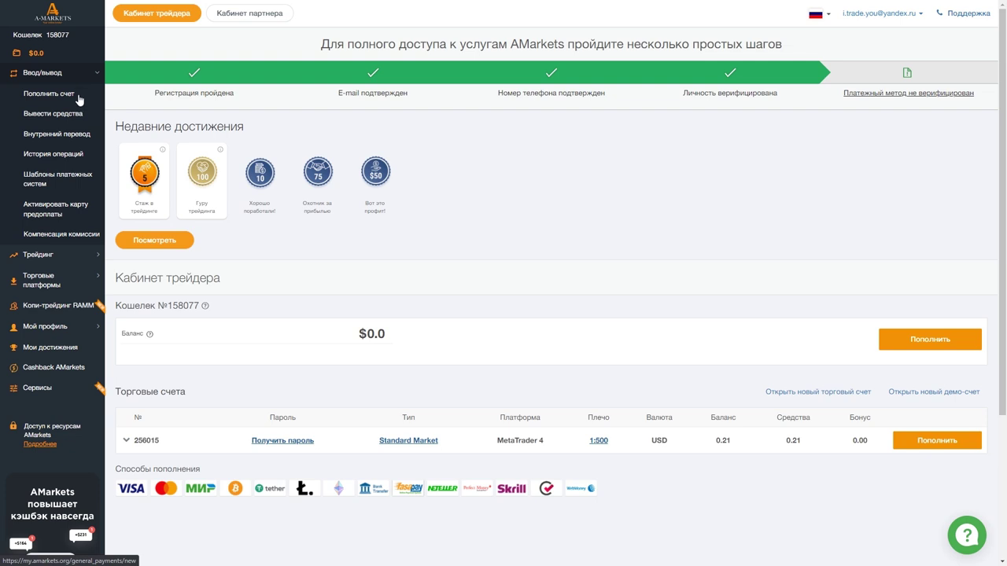
{"action": "left_click", "coordinate": [49, 94]}
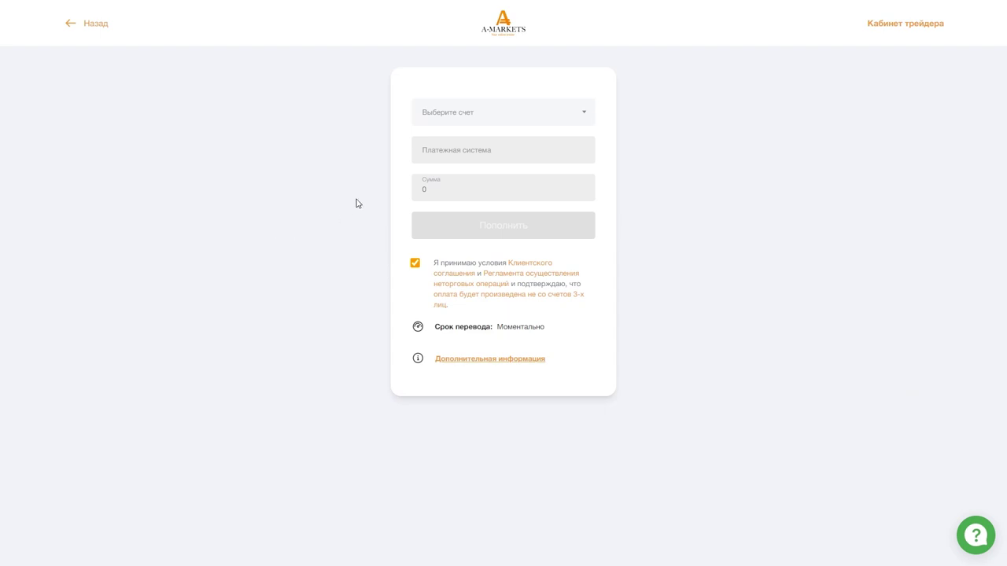
{"action": "left_click", "coordinate": [564, 117]}
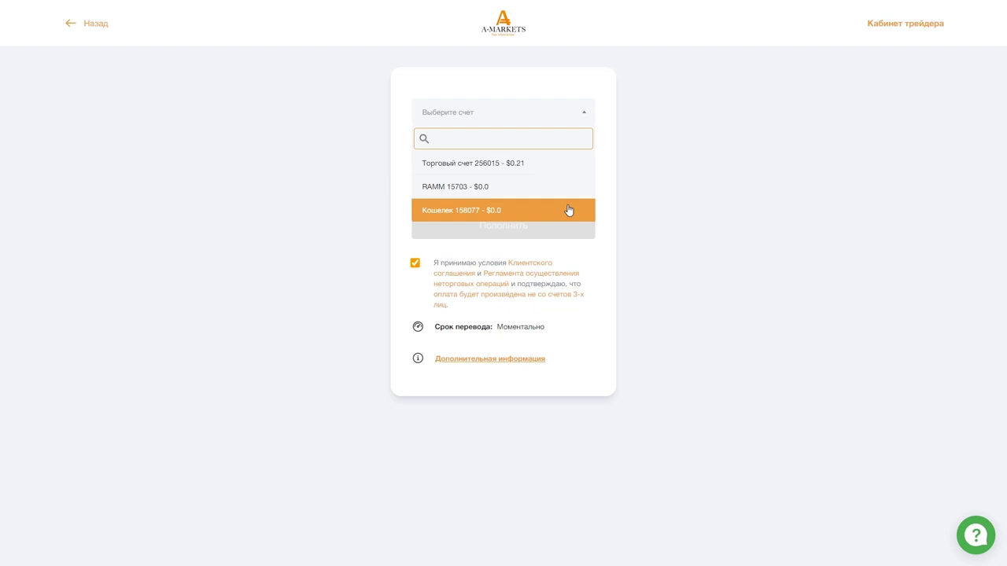
{"action": "left_click", "coordinate": [569, 210]}
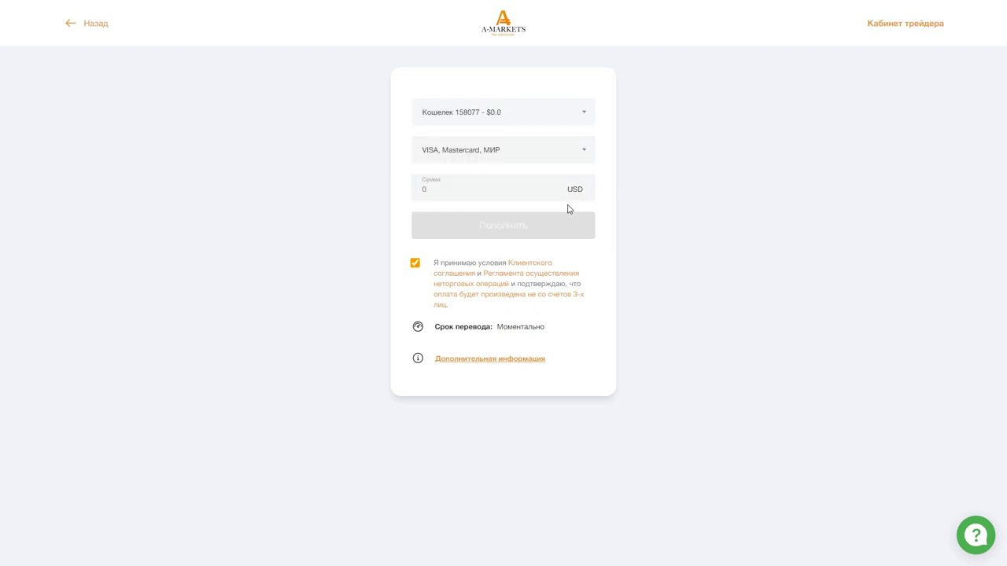
Set the payment system to USDT and the amount to 100 USD, and submit the top-up
{"action": "left_click", "coordinate": [584, 157]}
{"action": "left_click_drag", "start_coordinate": [592, 215], "coordinate": [592, 227]}
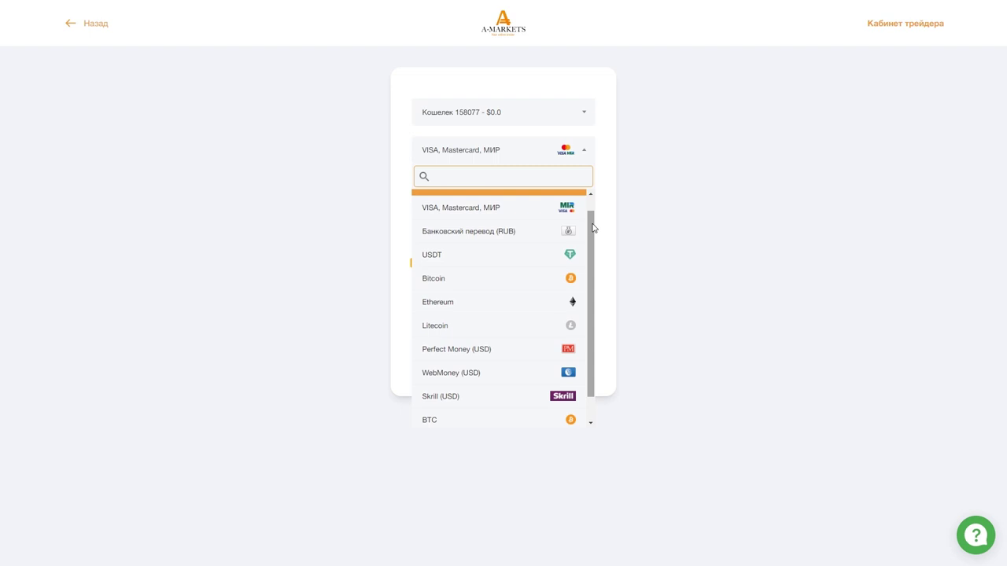
{"action": "left_click", "coordinate": [500, 258]}
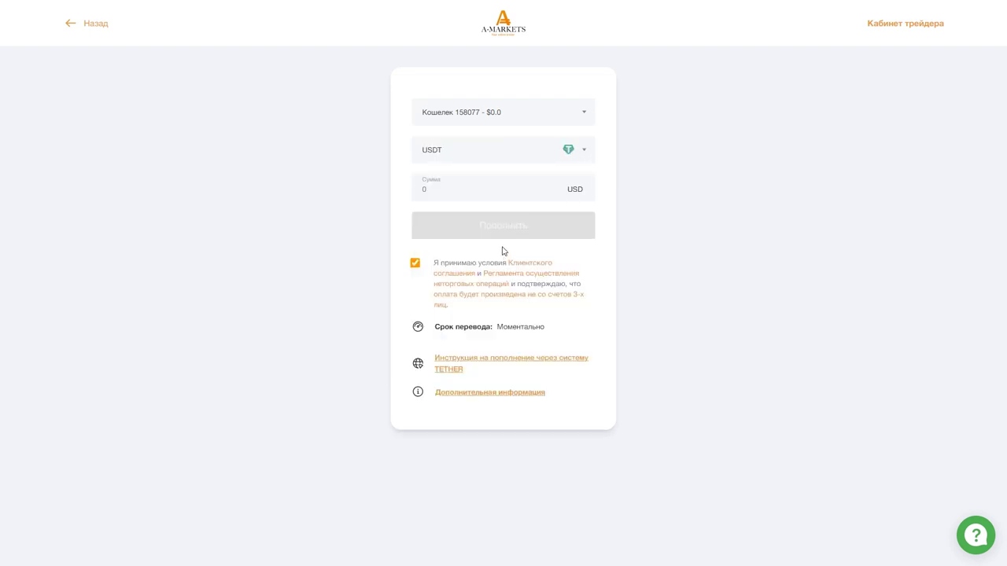
{"action": "left_click", "coordinate": [487, 191]}
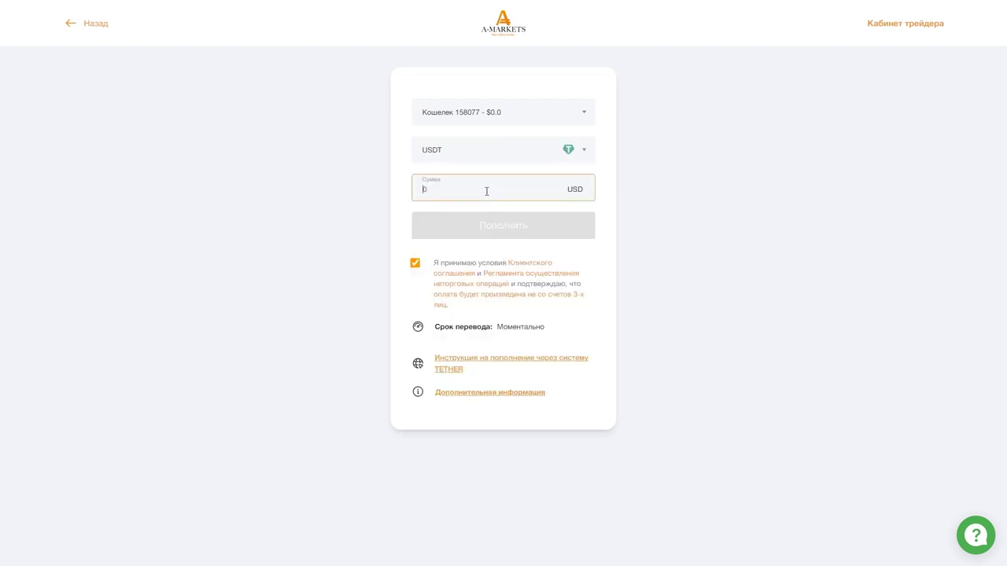
{"action": "type", "text": "100"}
{"action": "left_click", "coordinate": [535, 225]}
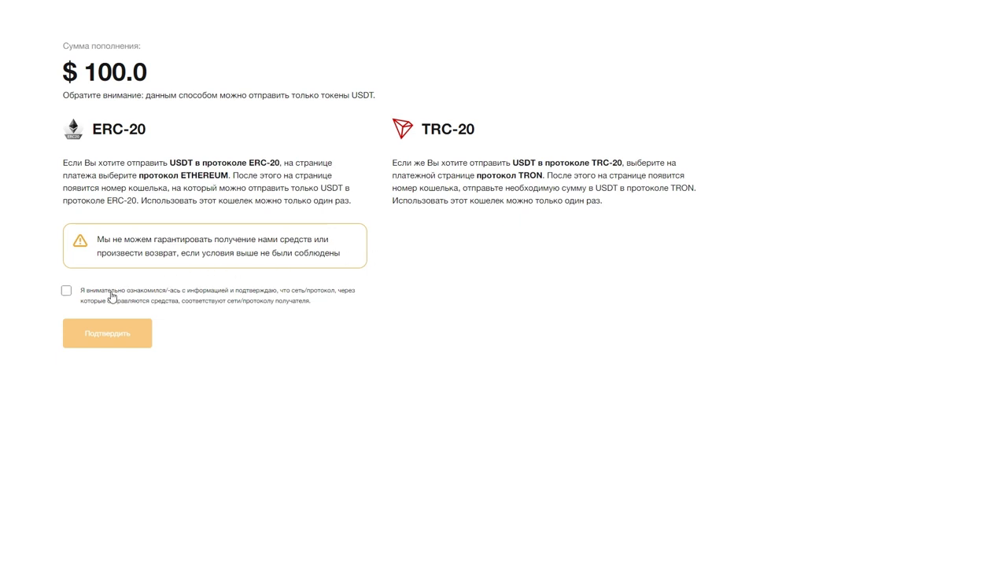
Accept the network-match notice, confirm the payment, and continue with TRC20 (TRON) as the transport protocol
{"action": "left_click", "coordinate": [66, 293]}
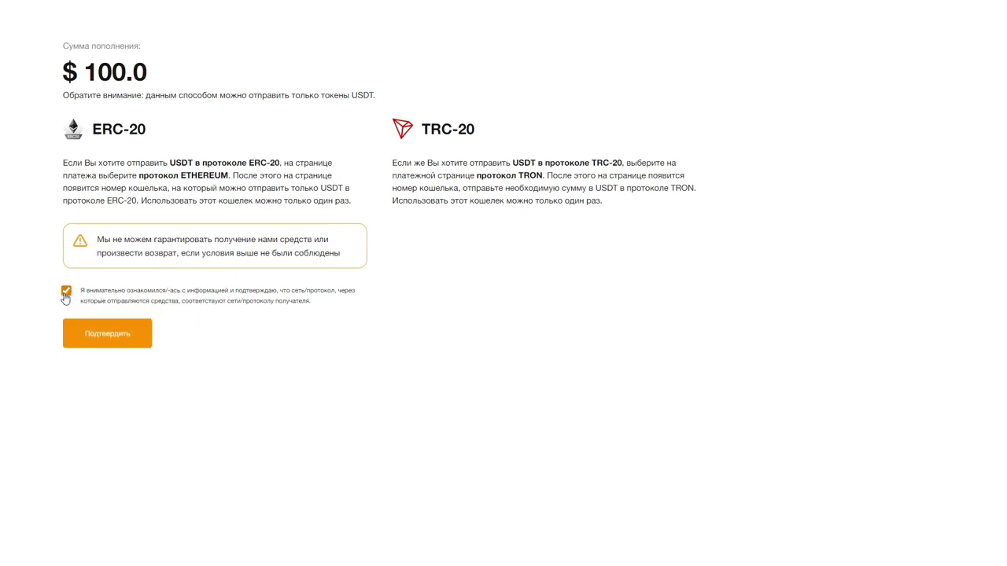
{"action": "left_click", "coordinate": [136, 339]}
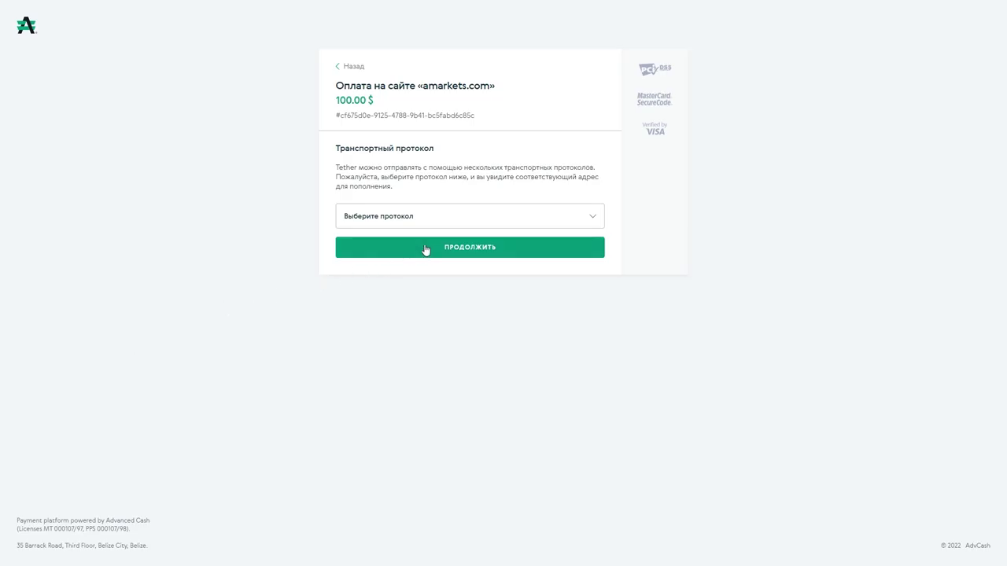
{"action": "left_click", "coordinate": [490, 221]}
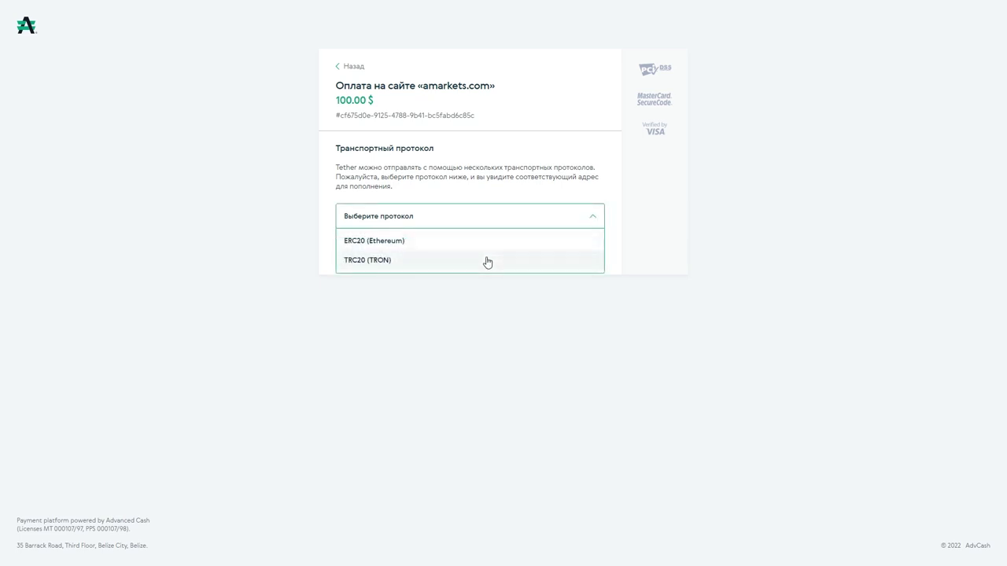
{"action": "left_click", "coordinate": [487, 261]}
{"action": "left_click", "coordinate": [505, 250]}
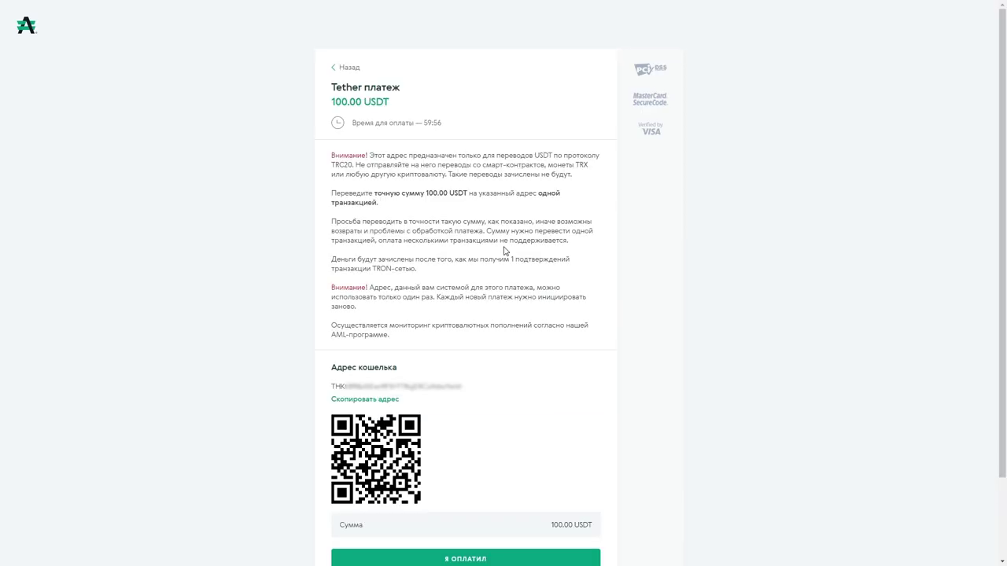
Examine the Tether payment instructions and highlight the wallet address given for the transfer
{"action": "scroll", "coordinate": [505, 250], "scroll_direction": "down", "scroll_amount": 1}
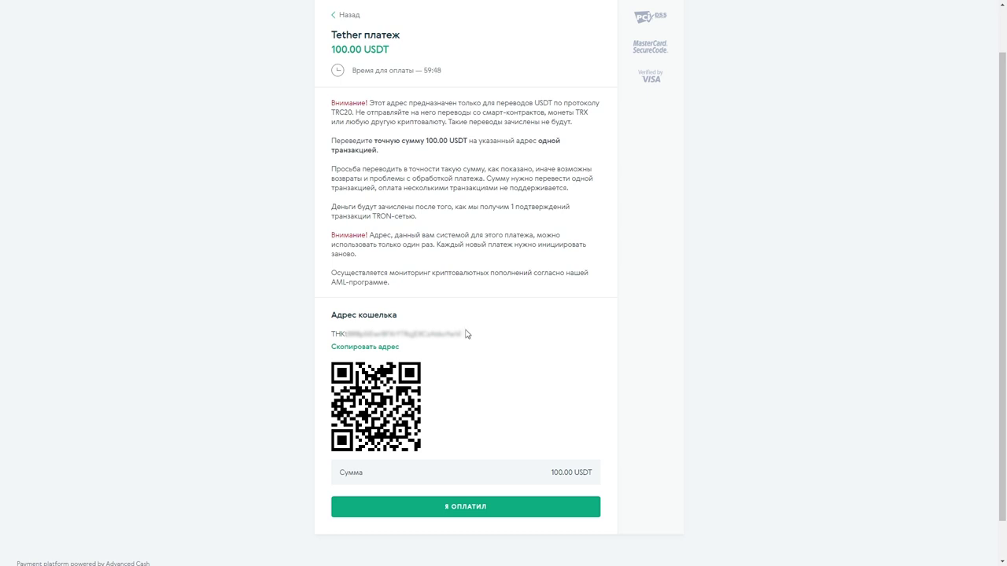
{"action": "left_click_drag", "start_coordinate": [464, 333], "coordinate": [331, 335]}
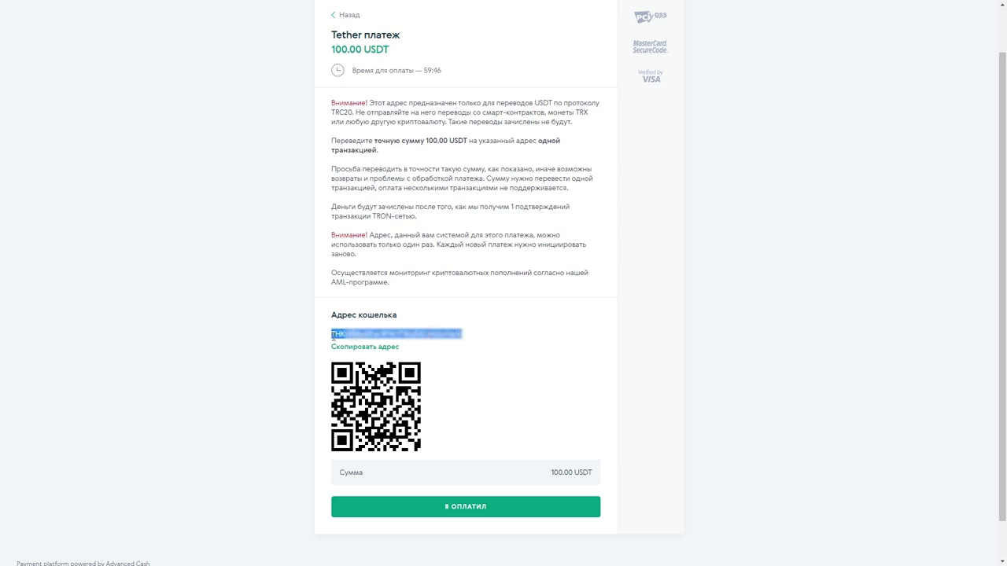
{"action": "left_click", "coordinate": [494, 381]}
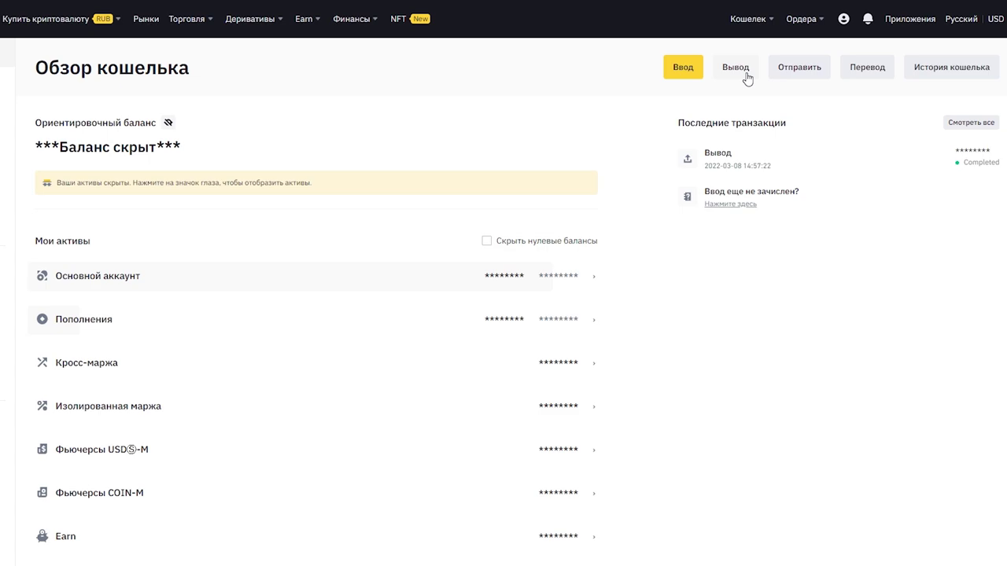
In the Binance wallet, open the cryptocurrency withdrawal form and choose USDT as the coin
{"action": "left_click", "coordinate": [746, 79]}
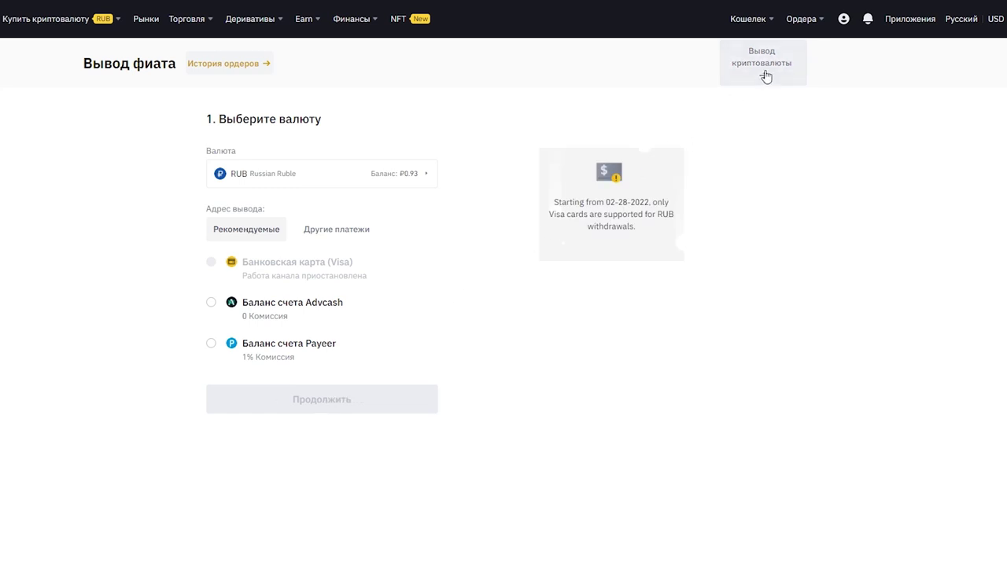
{"action": "left_click", "coordinate": [763, 63]}
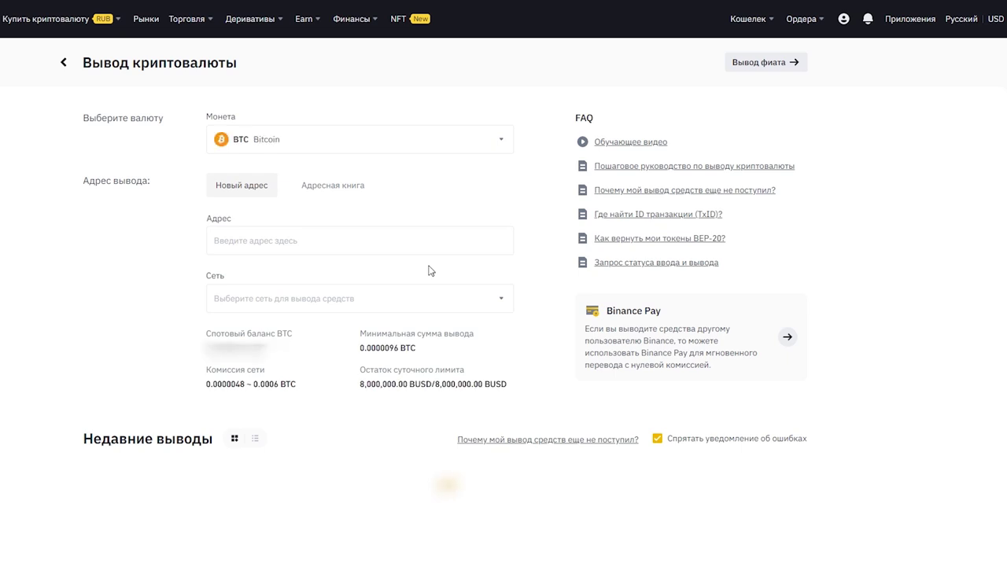
{"action": "left_click", "coordinate": [498, 151]}
{"action": "left_click", "coordinate": [451, 228]}
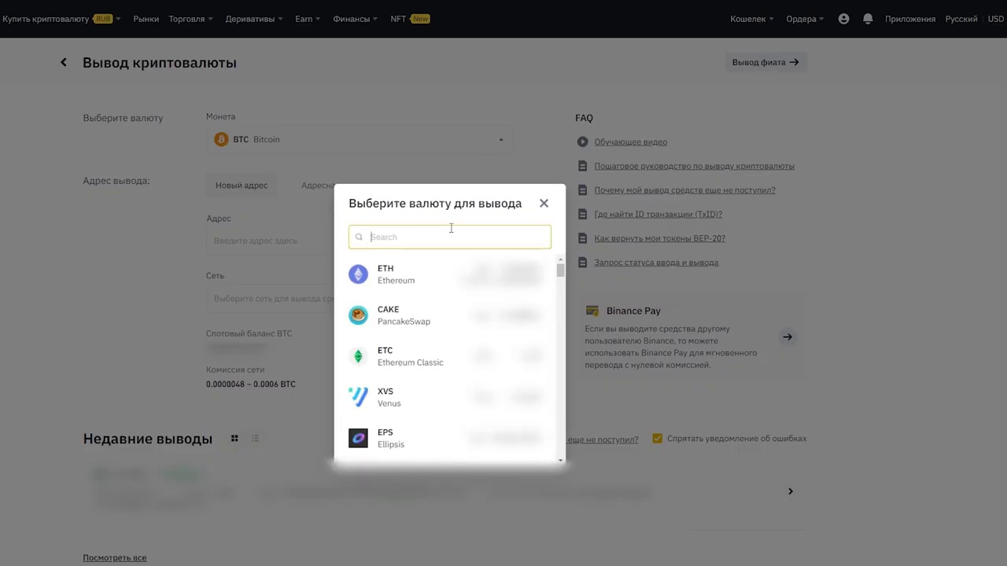
{"action": "type", "text": "usdt"}
{"action": "left_click", "coordinate": [455, 274]}
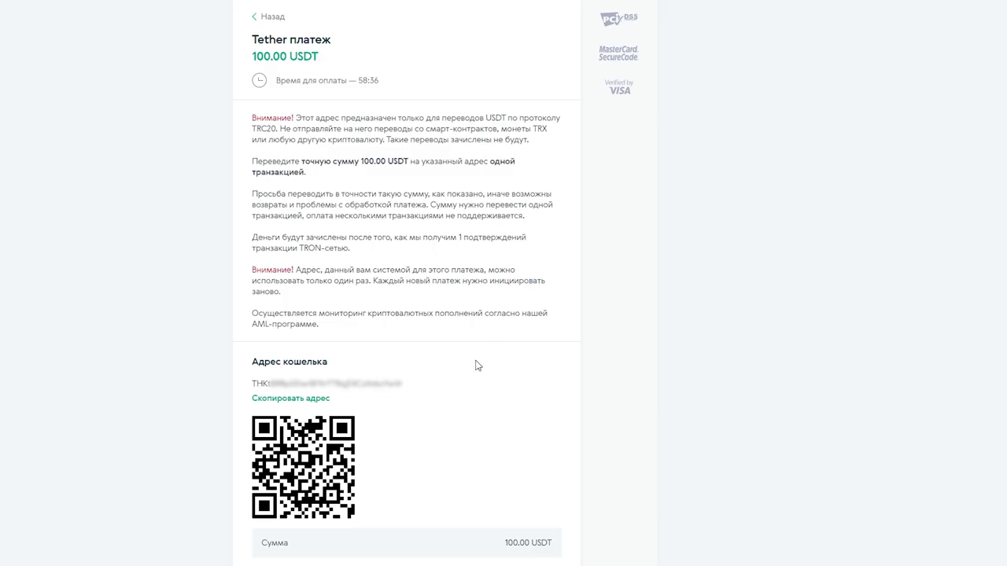
Copy the wallet address from the Tether payment page and paste it as the Binance withdrawal address
{"action": "left_click", "coordinate": [316, 406]}
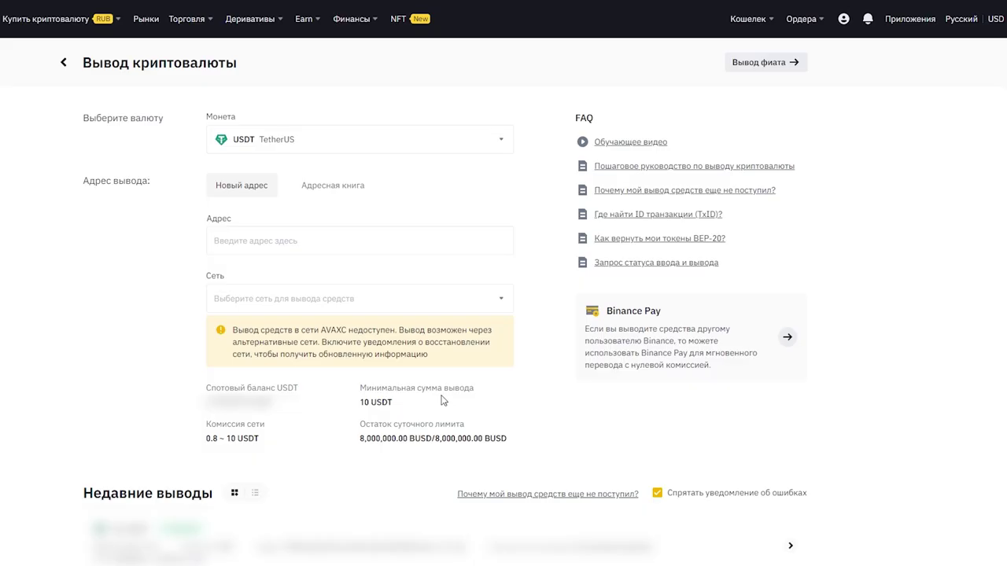
{"action": "left_click", "coordinate": [274, 242]}
{"action": "key", "text": "ctrl+v"}
{"action": "left_click", "coordinate": [155, 287]}
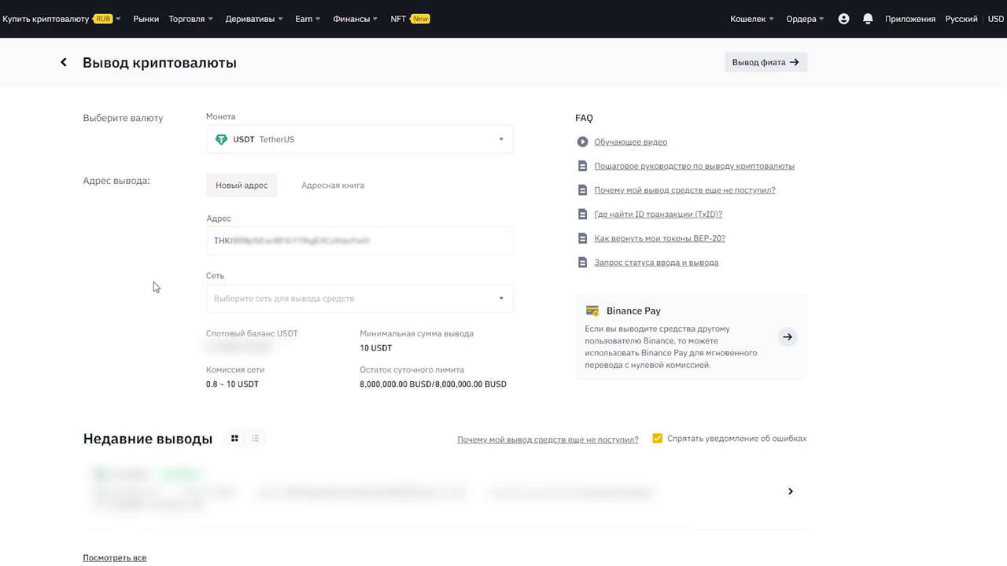
Choose TRX Tron (TRC20) as the withdrawal network and set the withdrawal amount to 101 USDT
{"action": "left_click", "coordinate": [501, 306]}
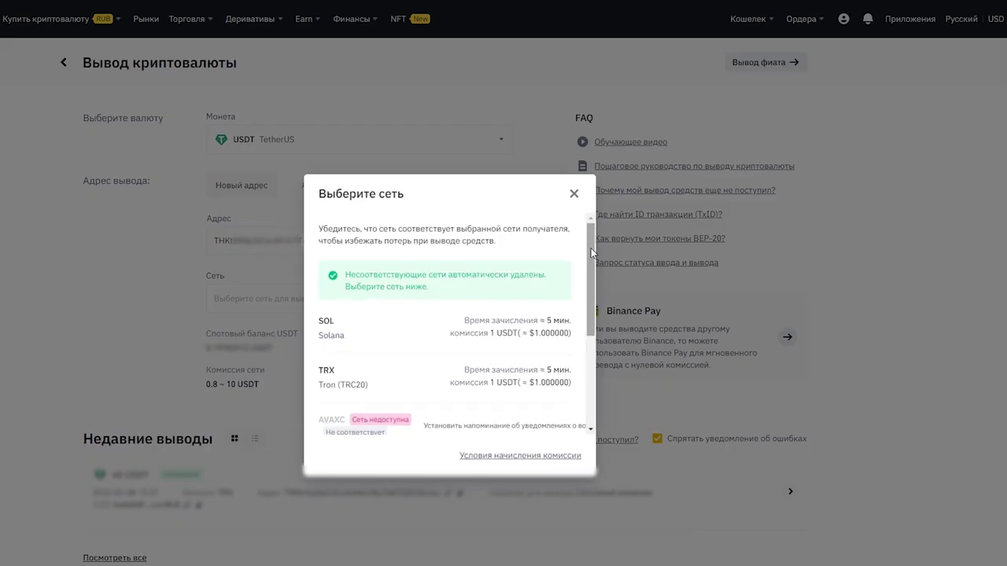
{"action": "left_click_drag", "start_coordinate": [590, 247], "coordinate": [591, 267]}
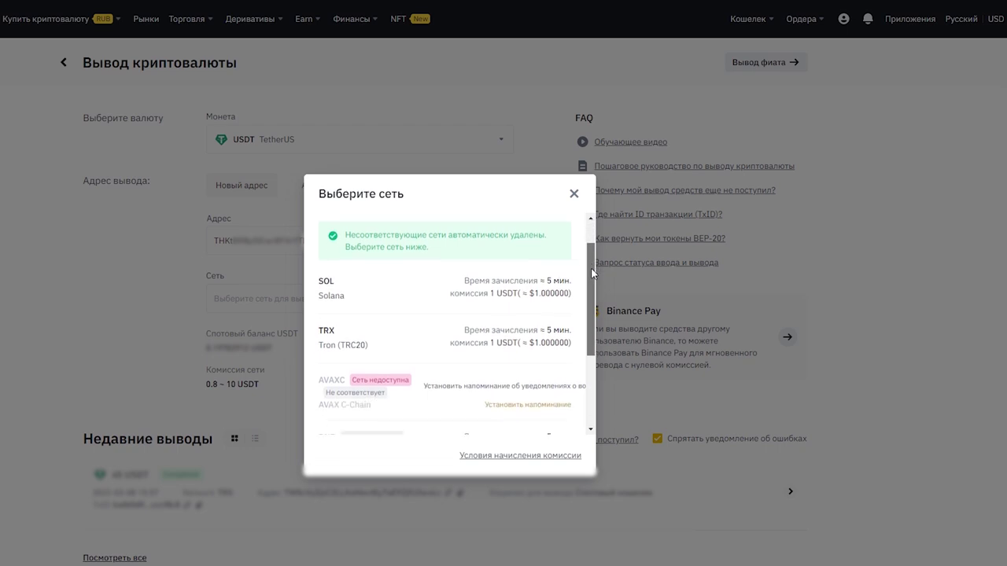
{"action": "left_click", "coordinate": [416, 342]}
{"action": "left_click", "coordinate": [311, 363]}
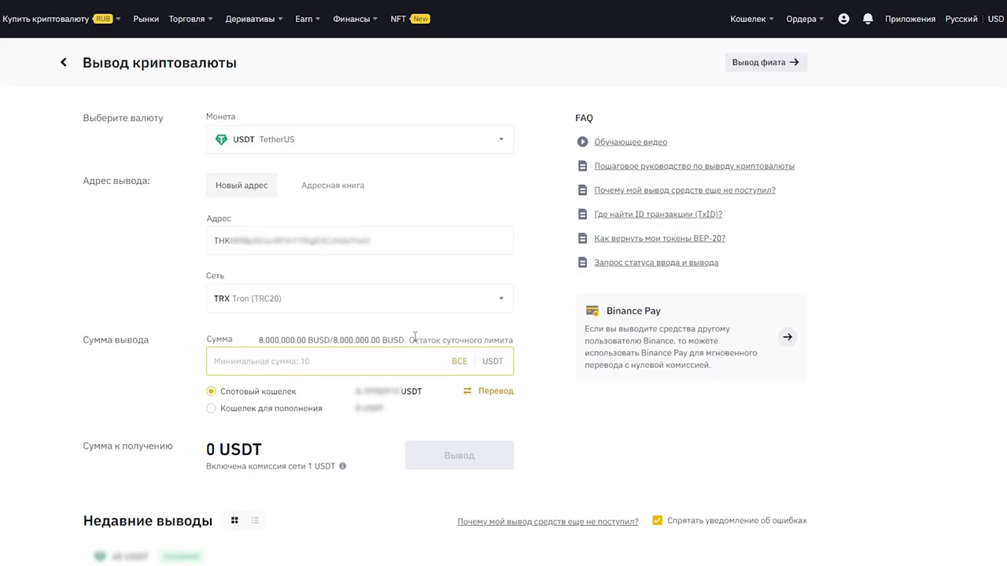
{"action": "type", "text": "101"}
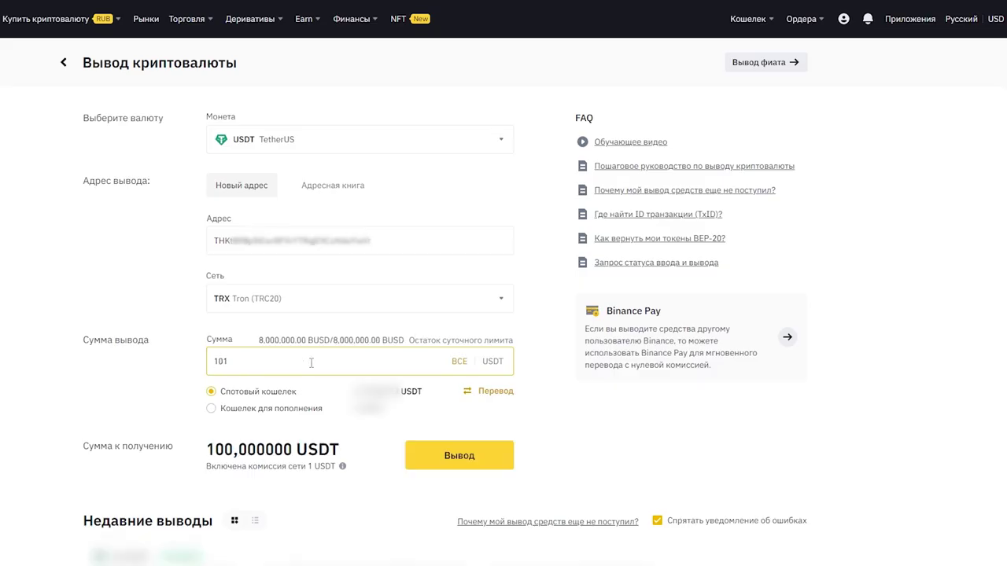